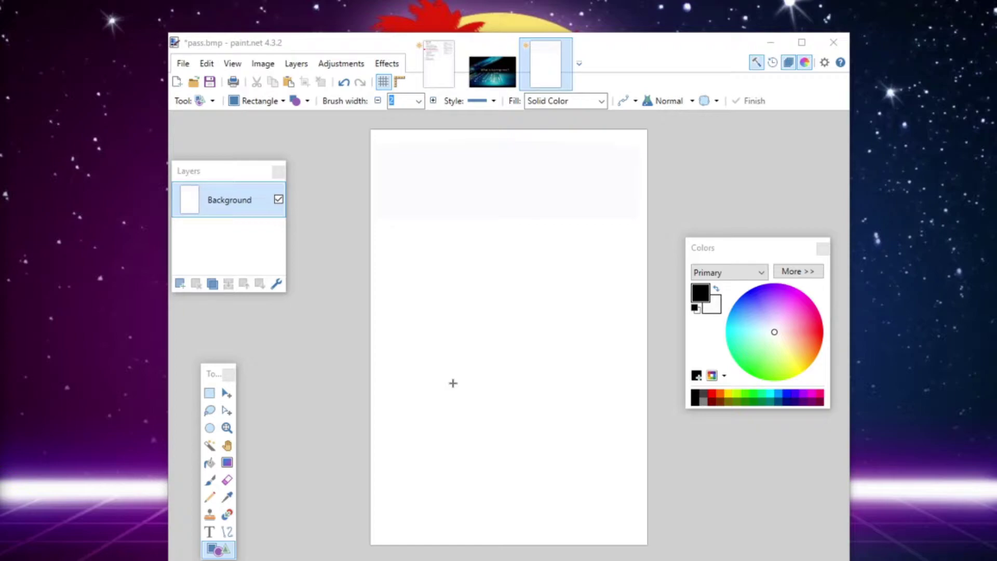
Write 'apt-secure.ca' in bold 50-pt Calibri Light near the top of pass.bmp and save it.
left_click(210, 533)
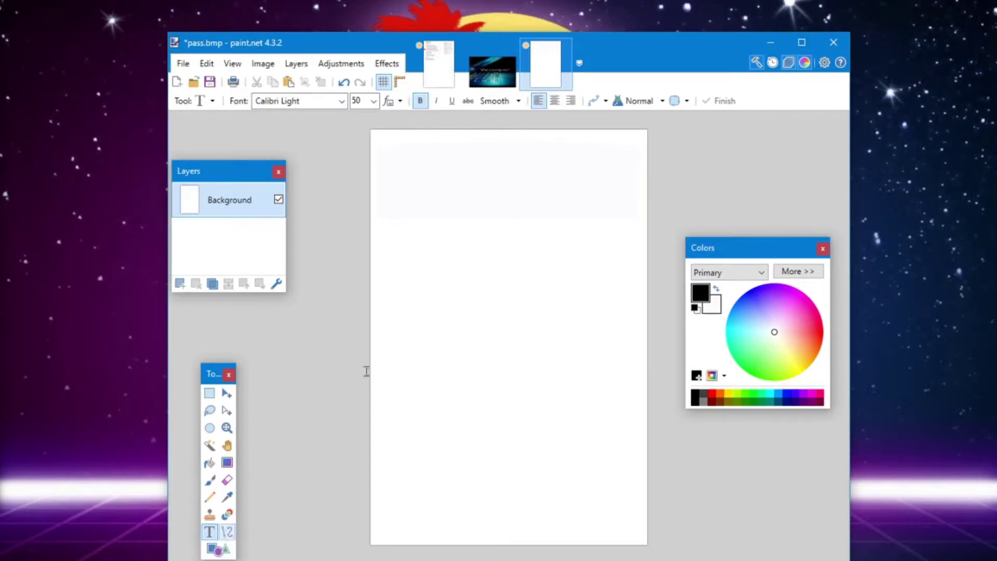
left_click(390, 153)
type("apt-secure.ca")
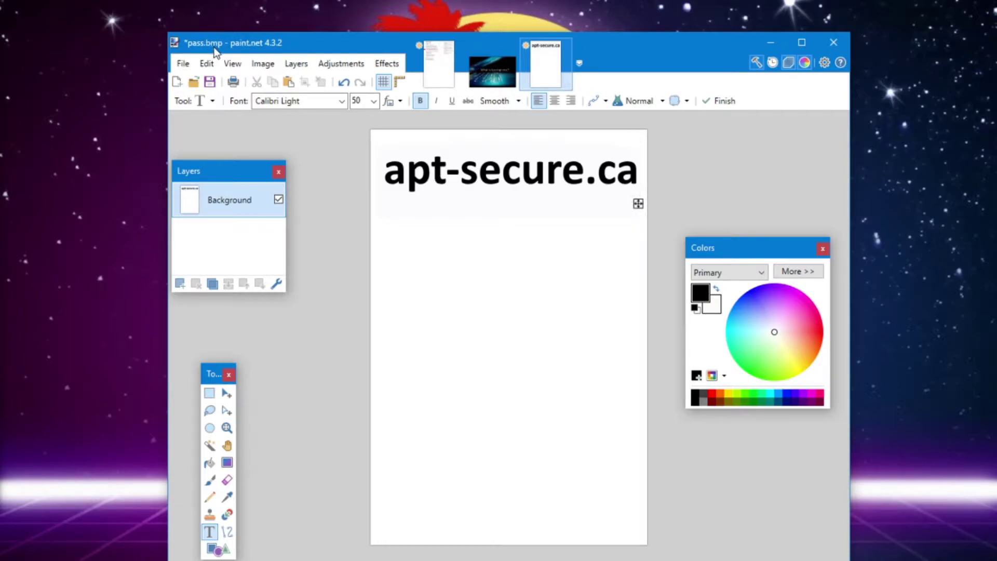
left_click(211, 83)
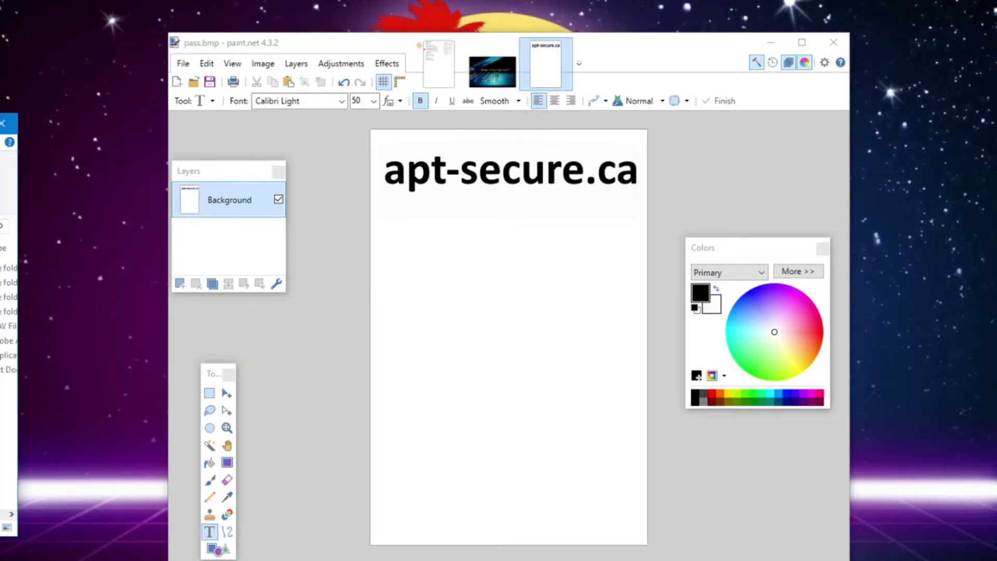
Launch CoagulaLight.exe from the CoagulaLight1666 folder.
mouse_move(0, 120)
left_mouse_down()
mouse_move(289, 106)
mouse_move(265, 103)
left_mouse_up()
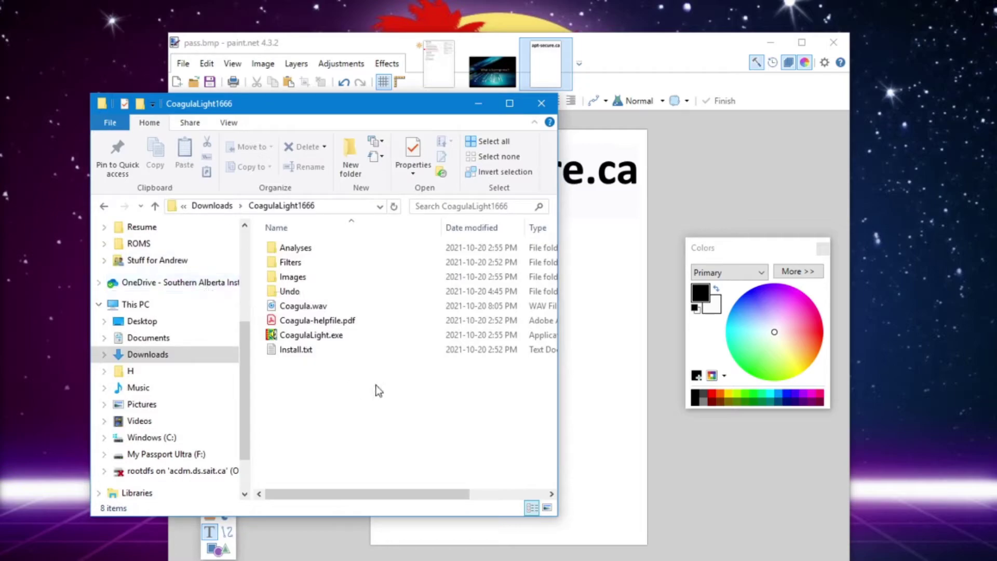
left_click(313, 338)
double_click(313, 340)
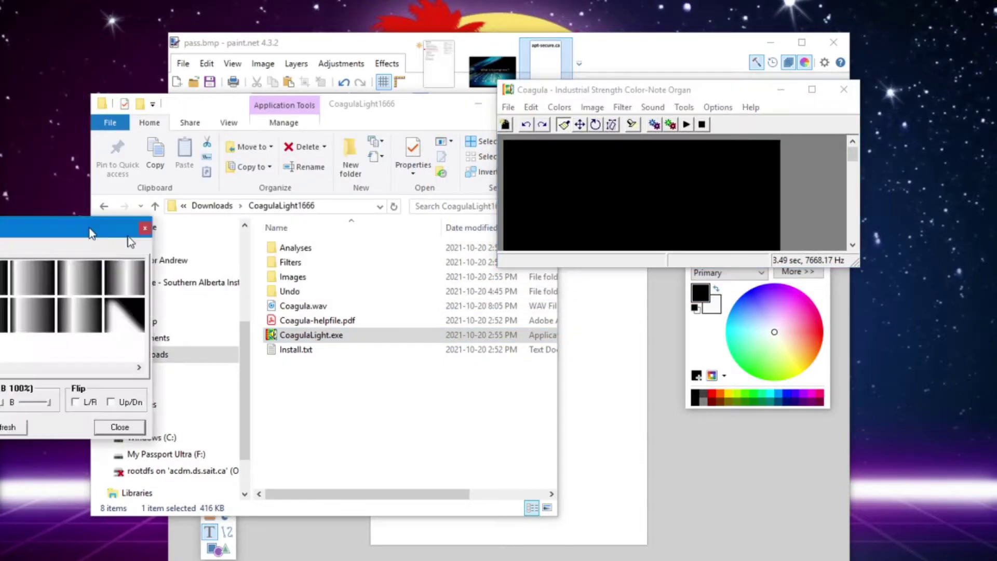
Arrange the Image Browser, Echord Tool and Brush Tools windows around the main Coagula window.
left_click_drag(96, 230, 805, 289)
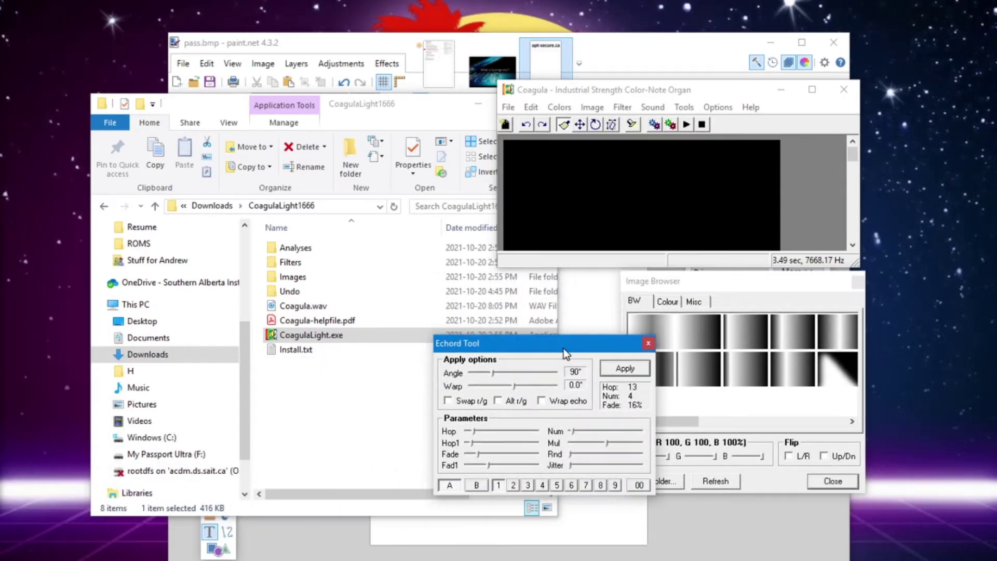
left_click_drag(563, 348, 516, 344)
key("b")
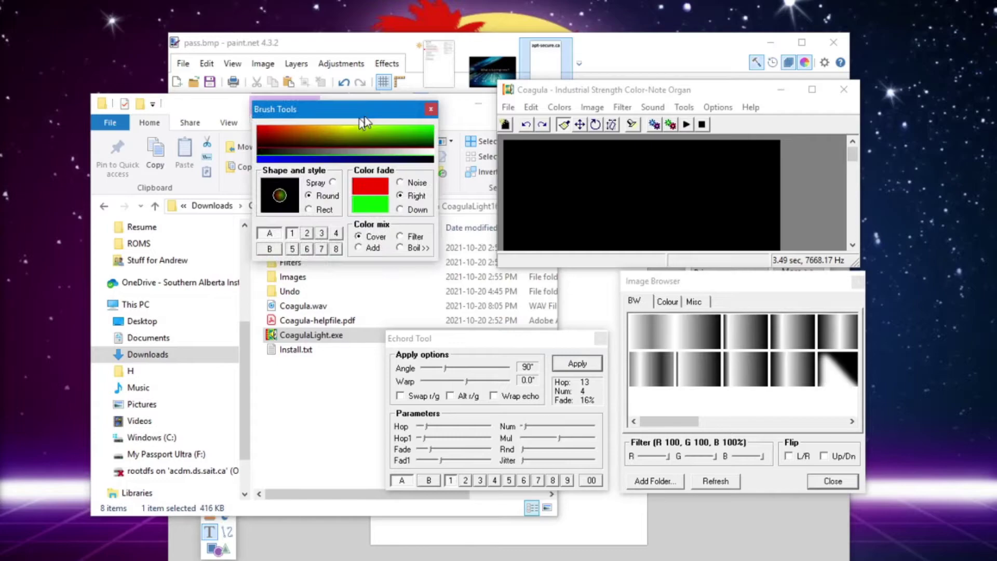
left_click_drag(353, 107, 387, 152)
mouse_move(560, 95)
left_mouse_down()
mouse_move(551, 79)
mouse_move(550, 90)
left_mouse_up()
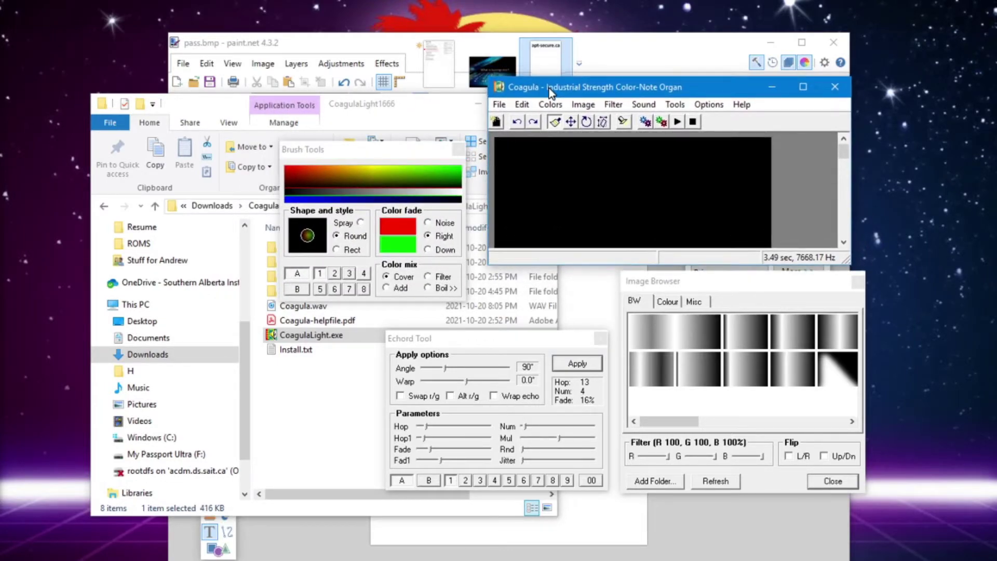
Load pass.bmp and render it without blue, playing the 3.42-second sound.
left_click(500, 105)
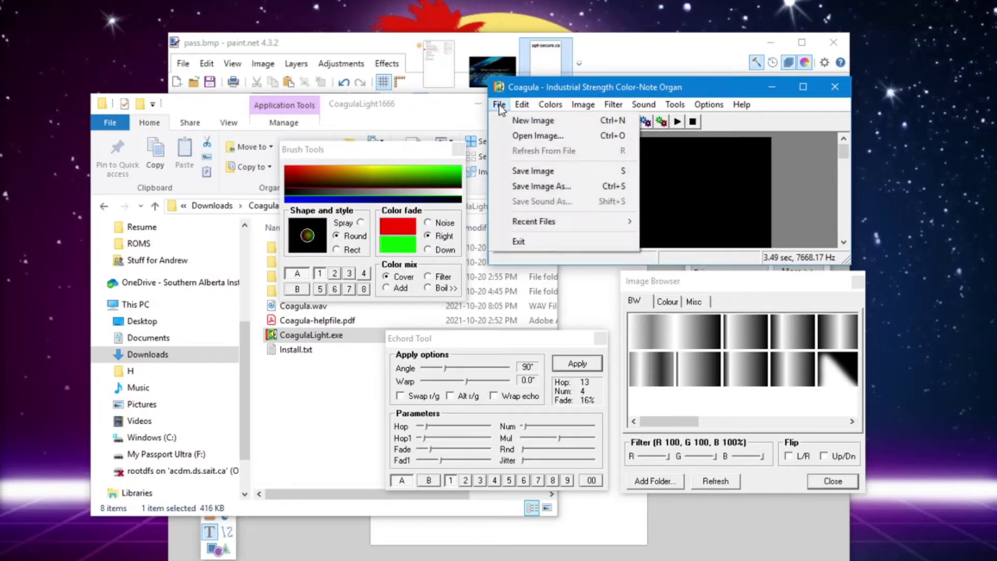
left_click(527, 137)
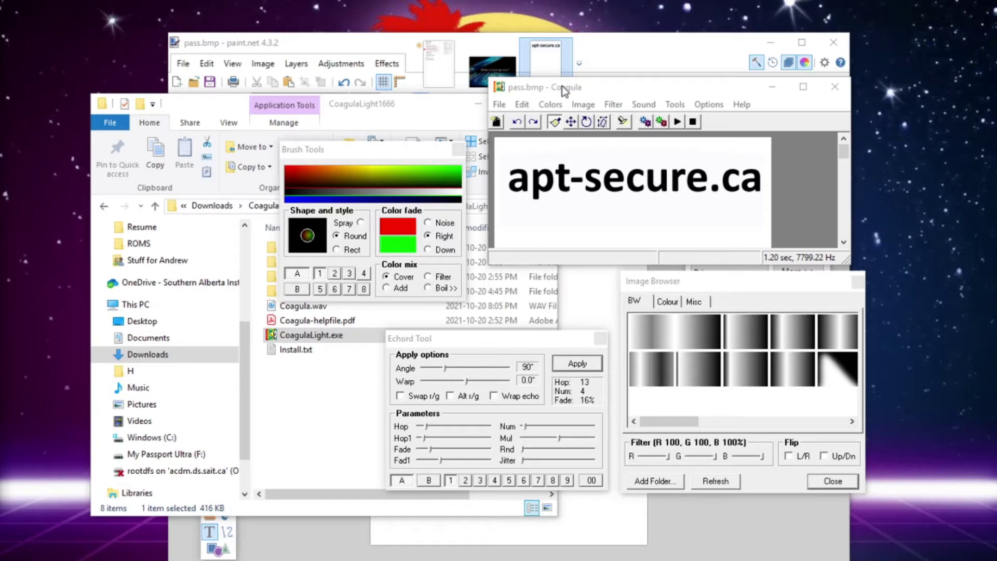
left_click(614, 104)
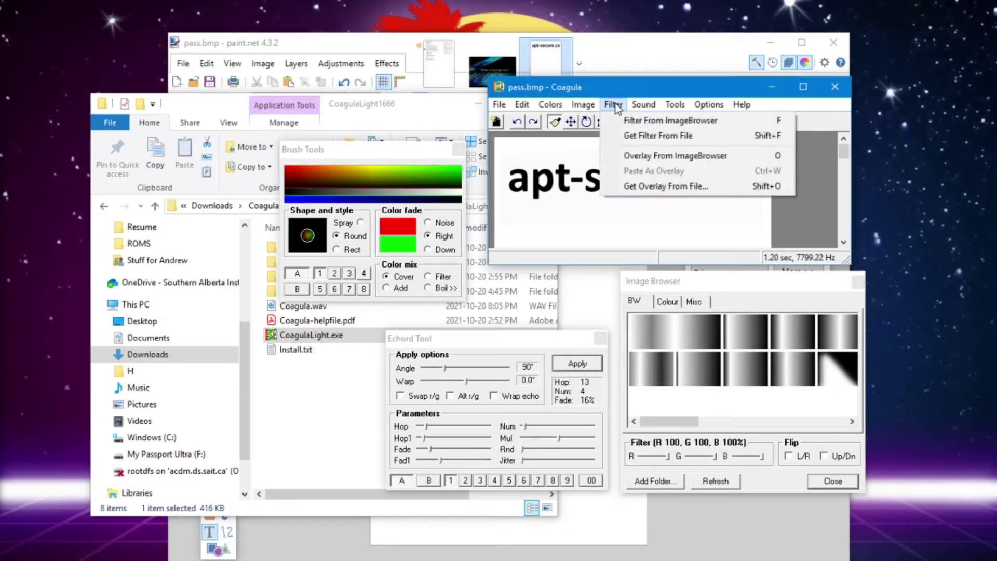
mouse_move(647, 105)
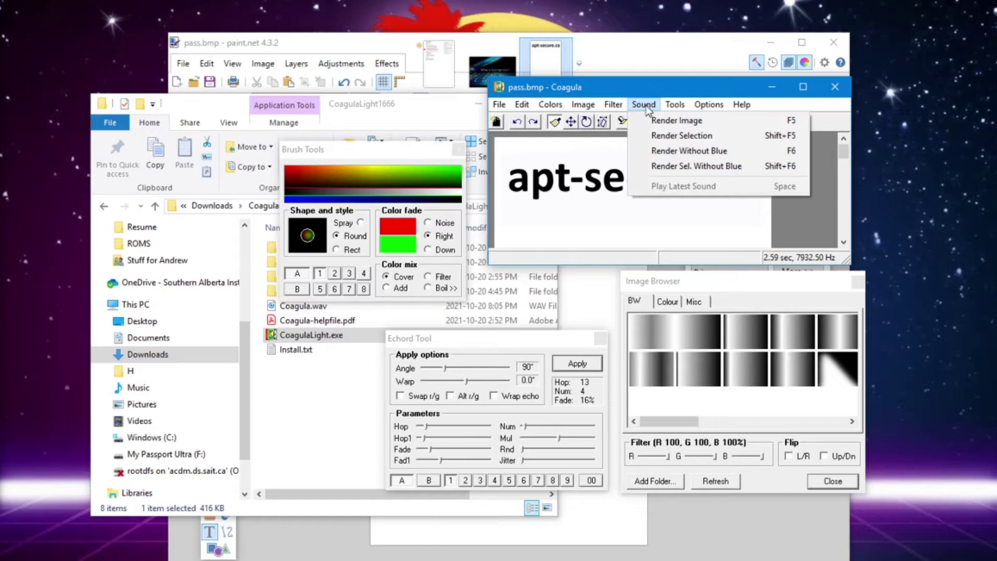
left_click(672, 154)
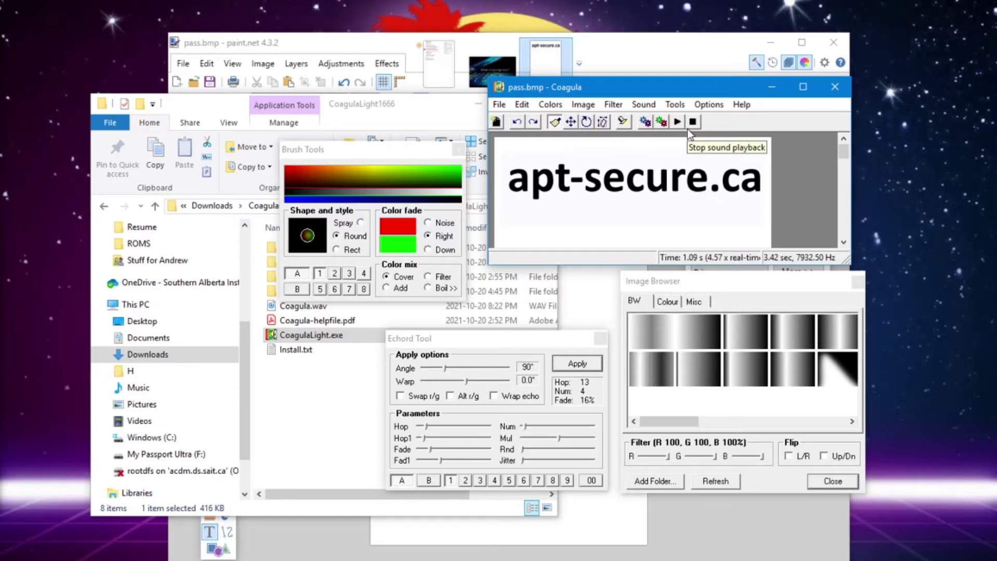
Save the rendered apt-secure.ca sound to a file with Save Sound As.
left_click(500, 105)
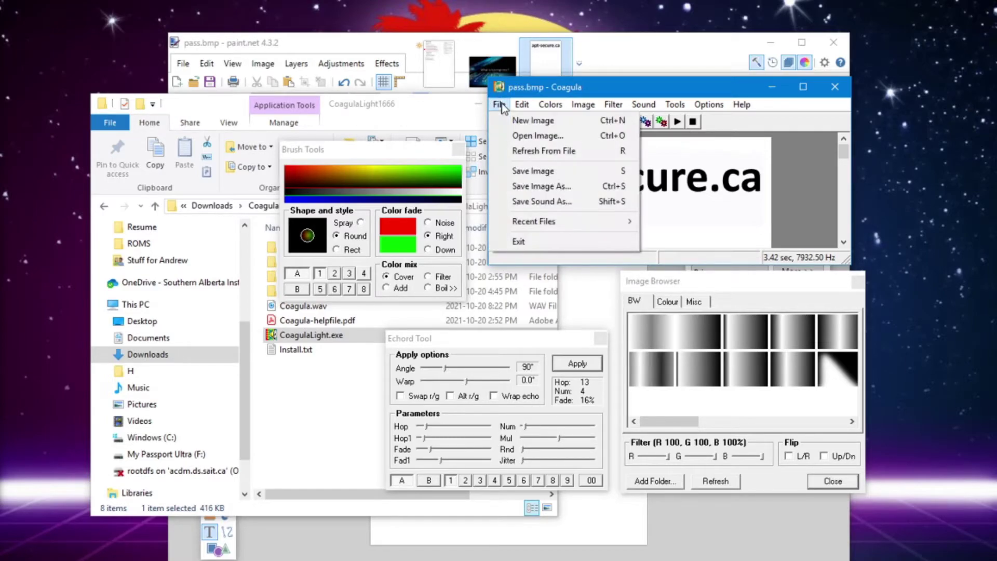
left_click(544, 203)
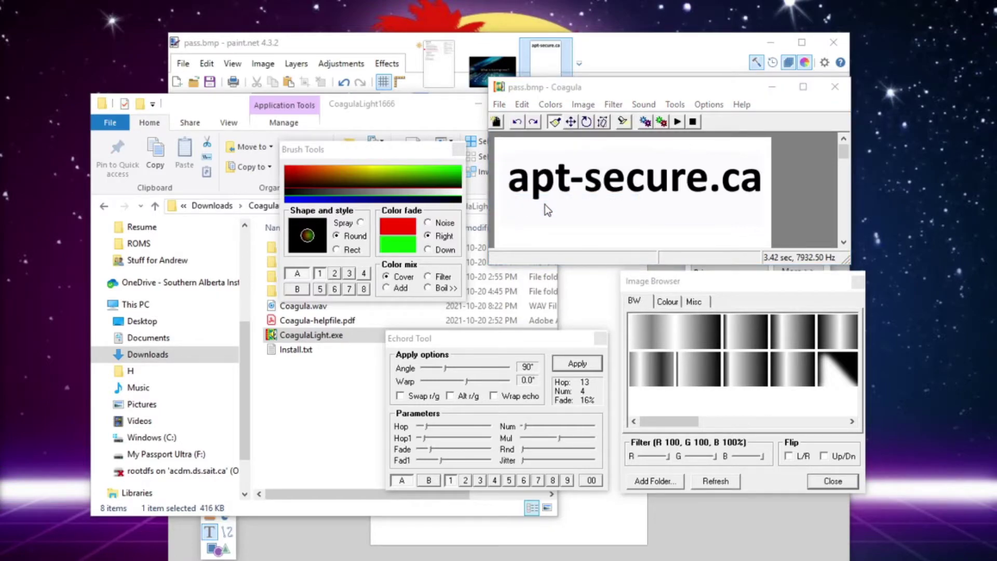
left_click(570, 90)
Switch to the pass project in Audacity and delete the old pass track.
mouse_move(628, 558)
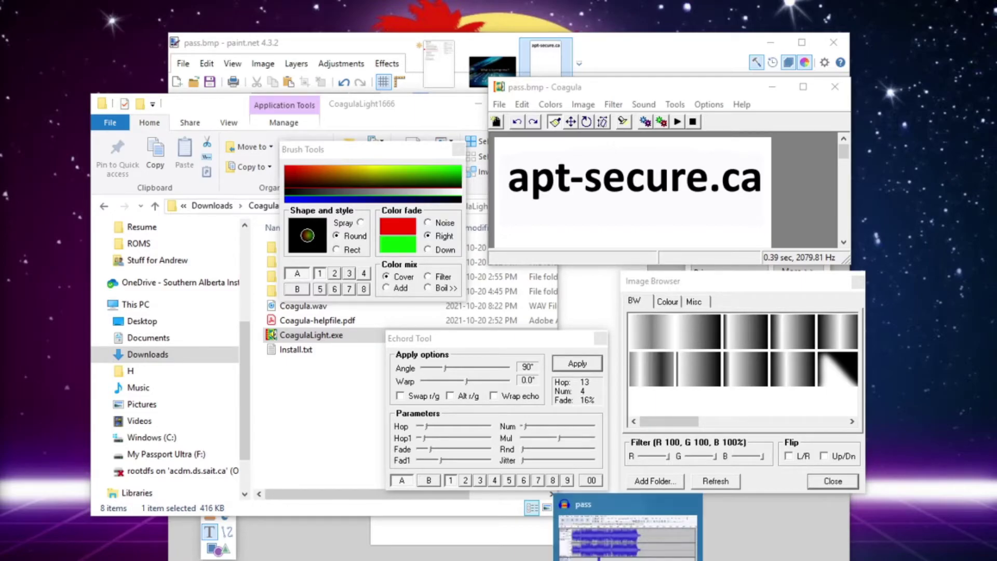
left_click(629, 540)
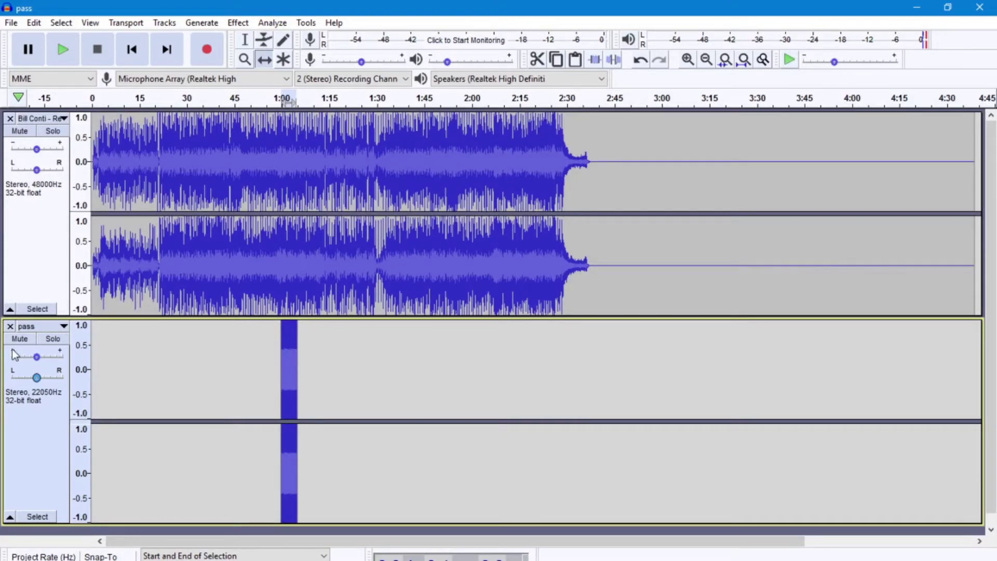
left_click(10, 326)
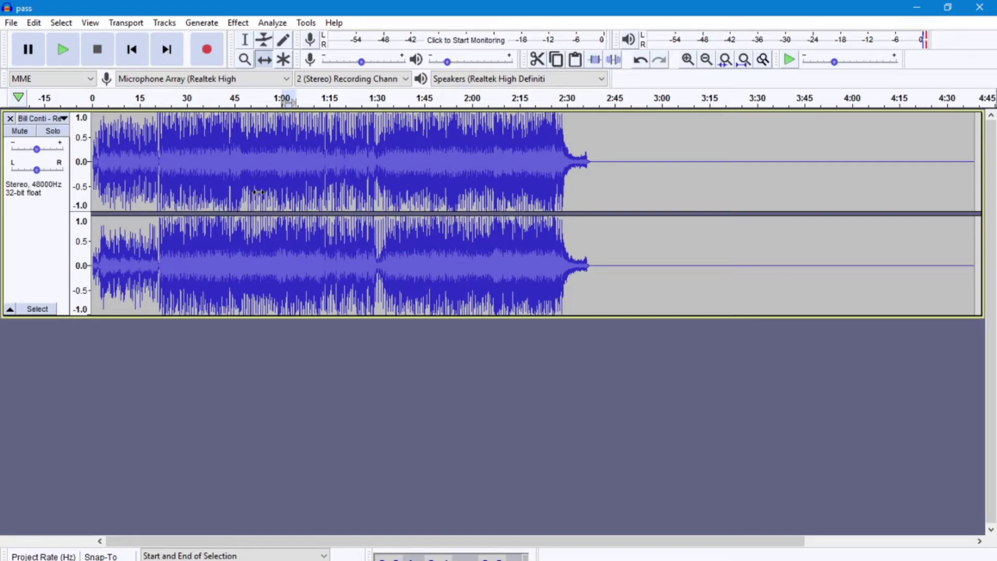
Import the new pass sound file as a 22050 Hz stereo track.
left_click(10, 23)
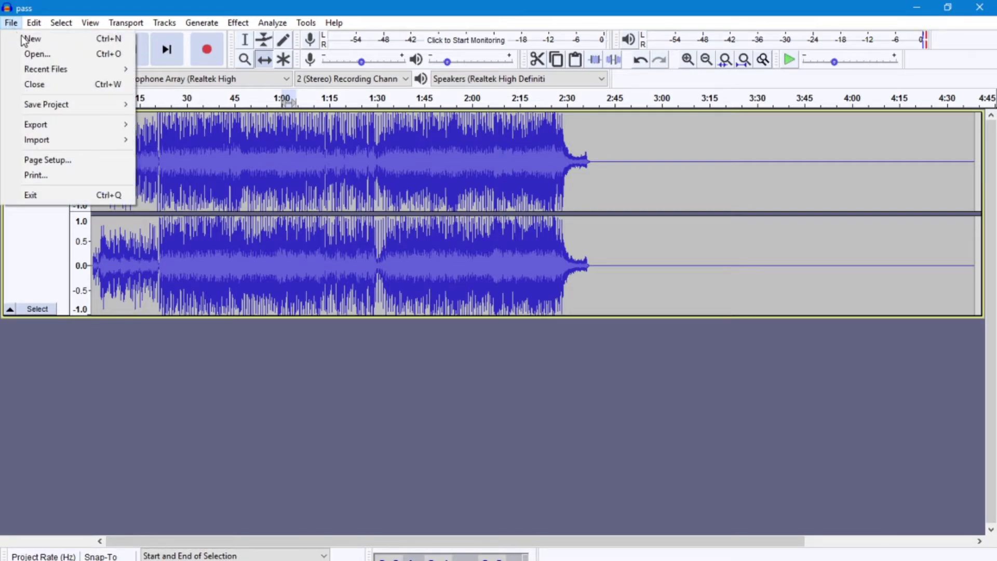
mouse_move(52, 142)
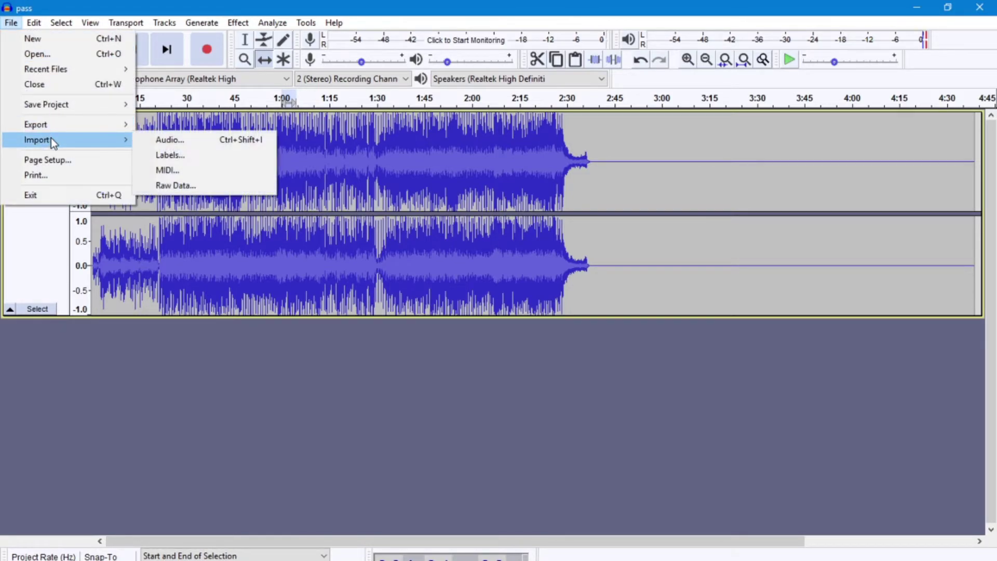
left_click(167, 139)
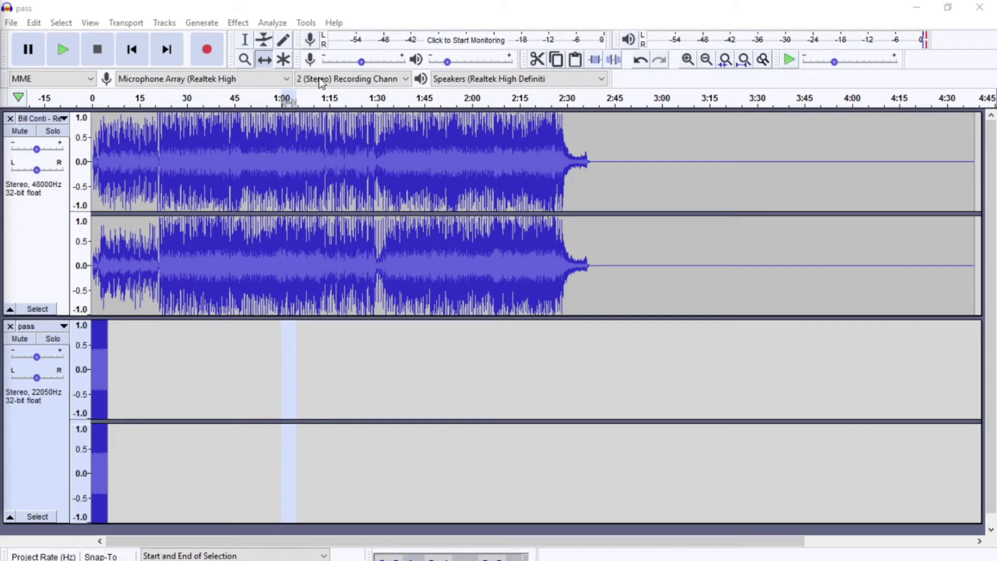
Slide the pass clip with the Time Shift tool to roughly 1:00 under the song.
left_click(266, 61)
left_click_drag(105, 398, 293, 404)
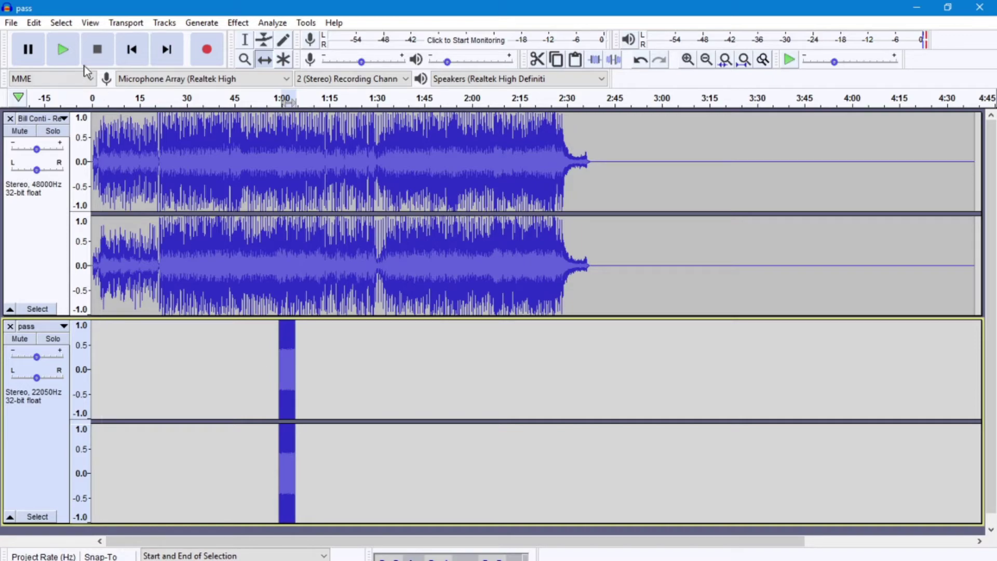
Export the song and pass tracks mixed into one stereo MP3, accepting mixdown and metadata prompts.
left_click(12, 23)
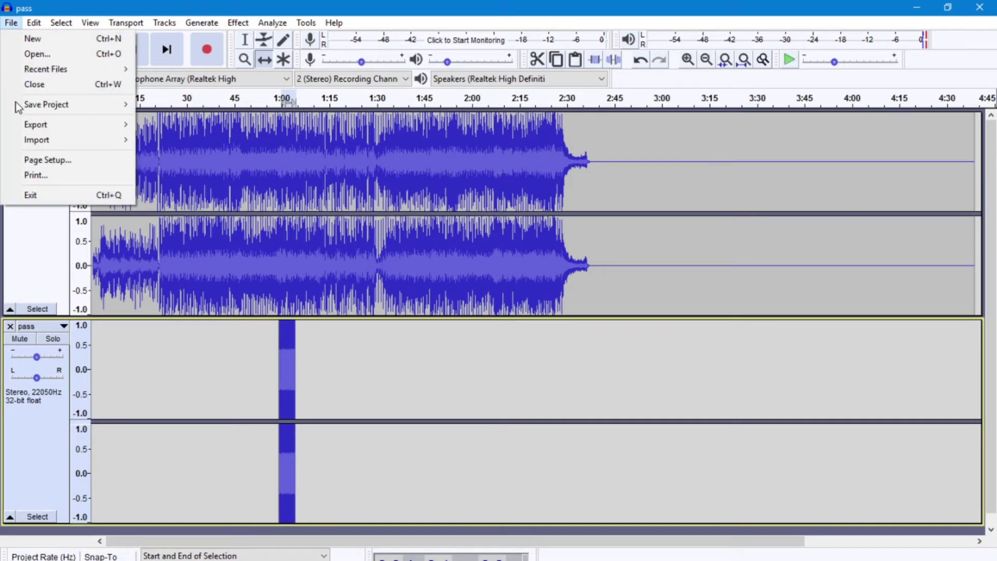
mouse_move(51, 126)
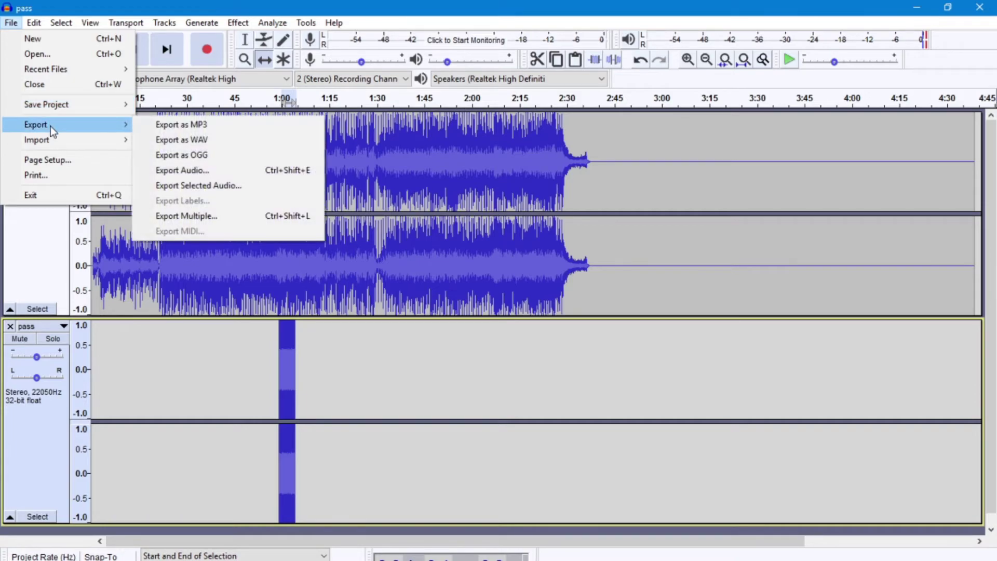
left_click(174, 126)
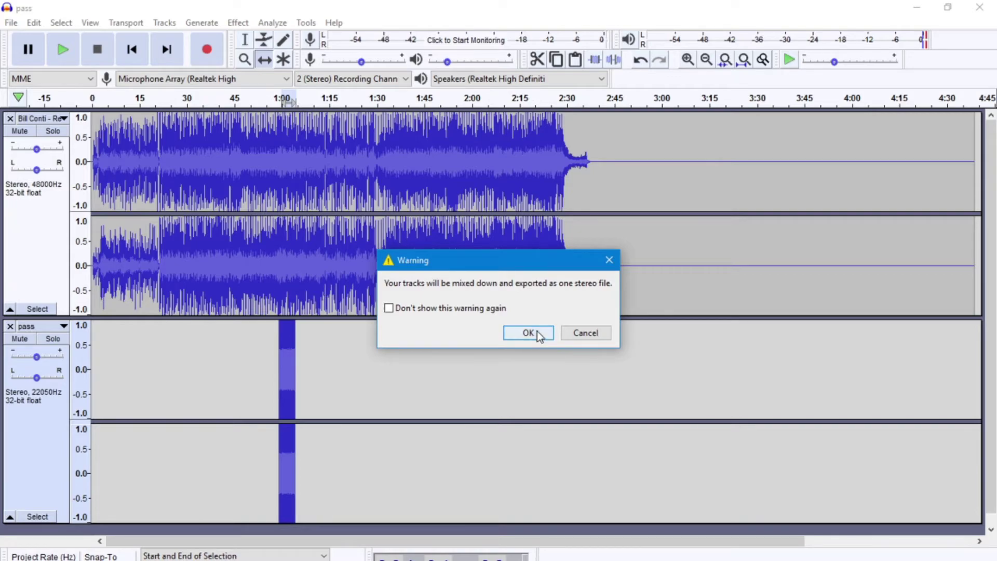
left_click(537, 332)
left_click(670, 500)
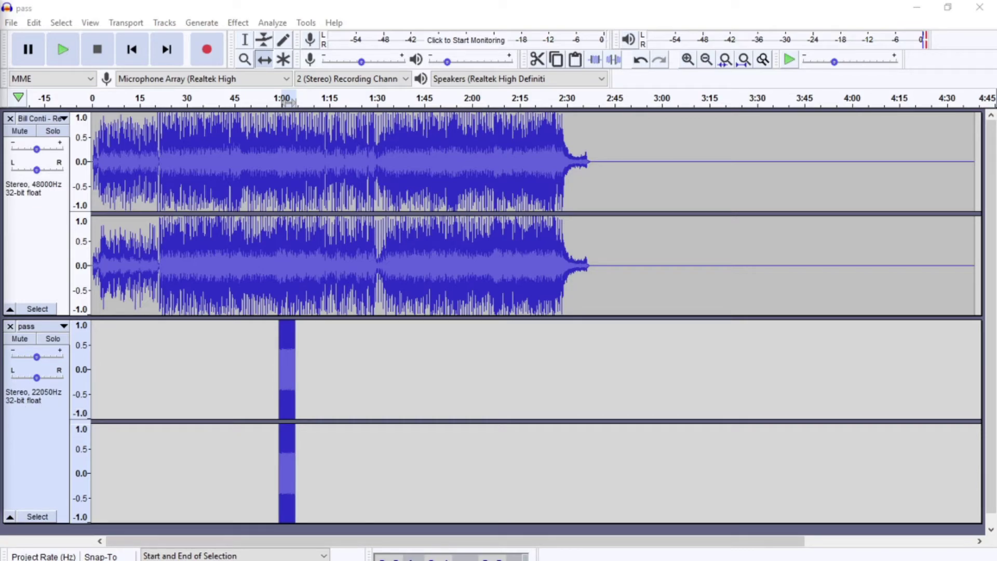
Switch to Sonic Visualiser and open secret.mp3, discarding changes to the red.mp3 session.
key("alt+Tab")
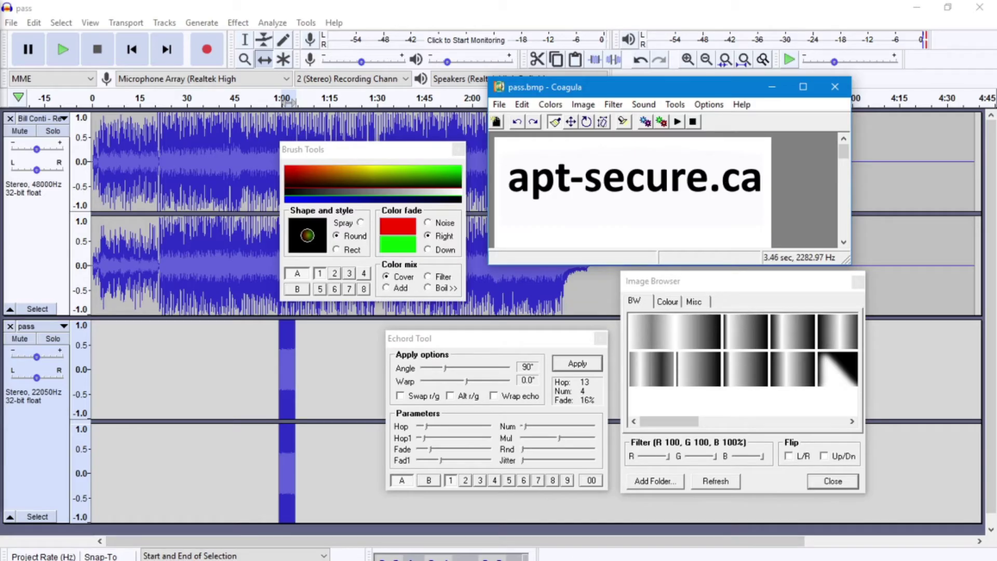
key("alt+Tab")
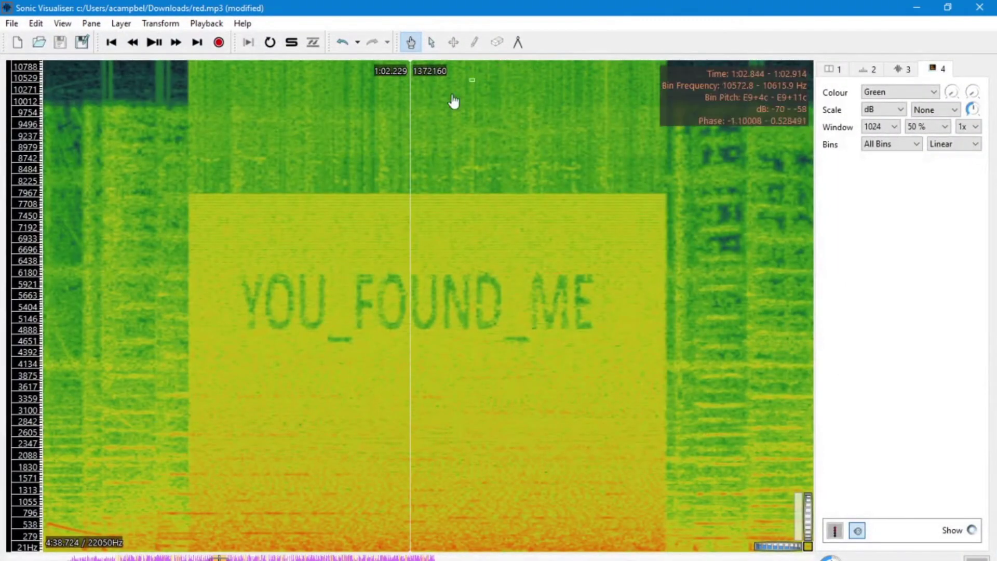
left_click_drag(335, 306, 597, 325)
left_click(13, 22)
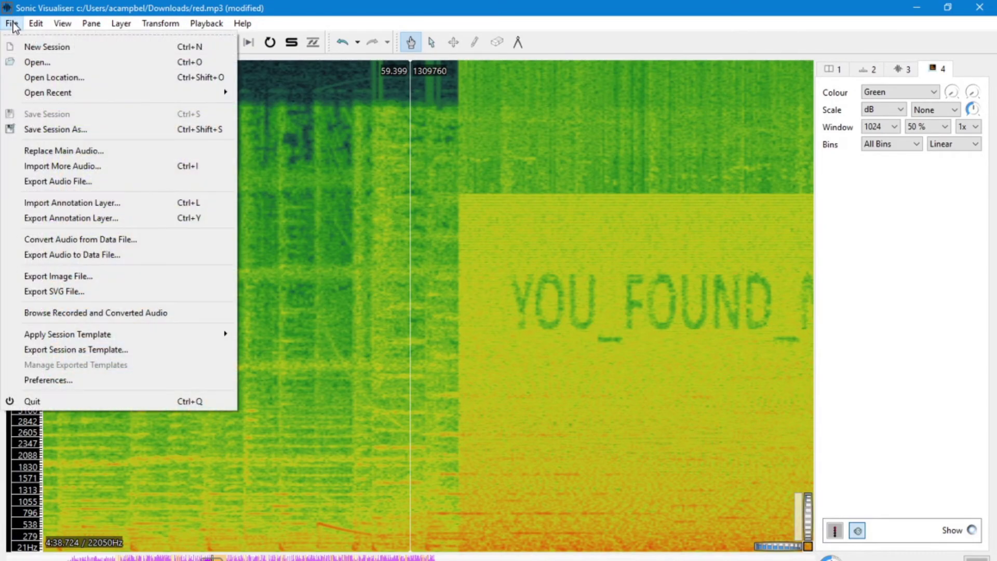
left_click(45, 63)
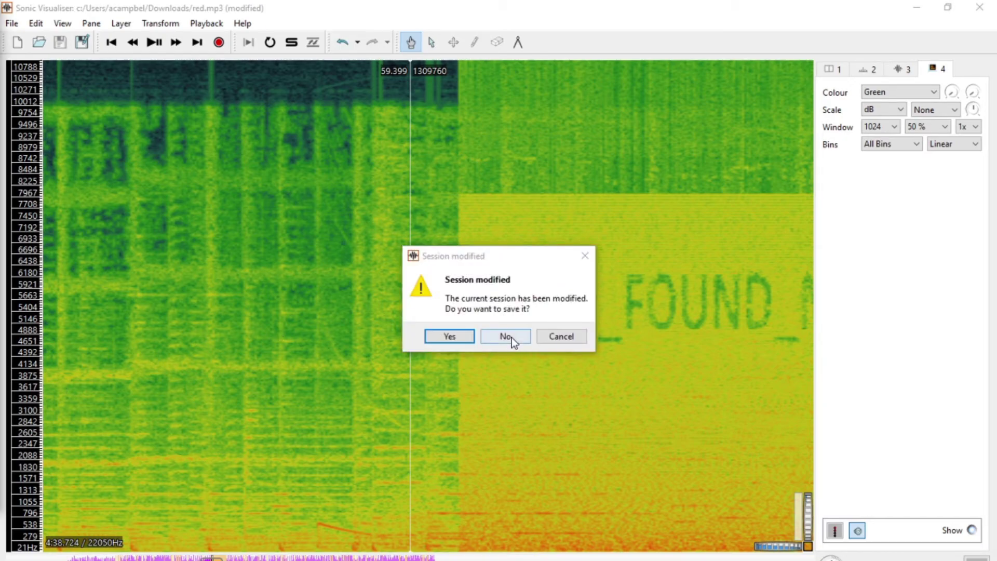
left_click(511, 337)
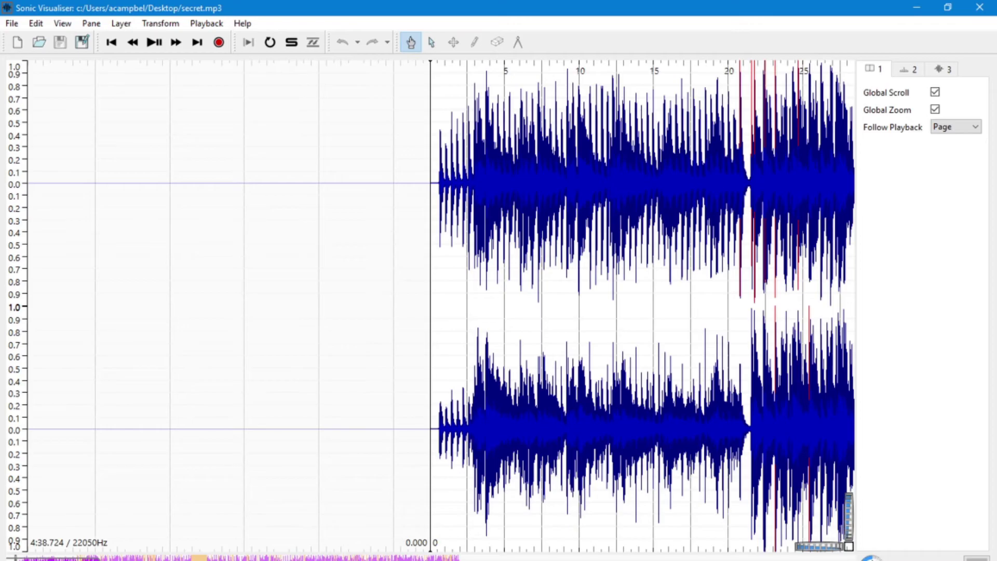
Play secret.mp3 and add a spectrogram layer of all channels mixed.
key("space")
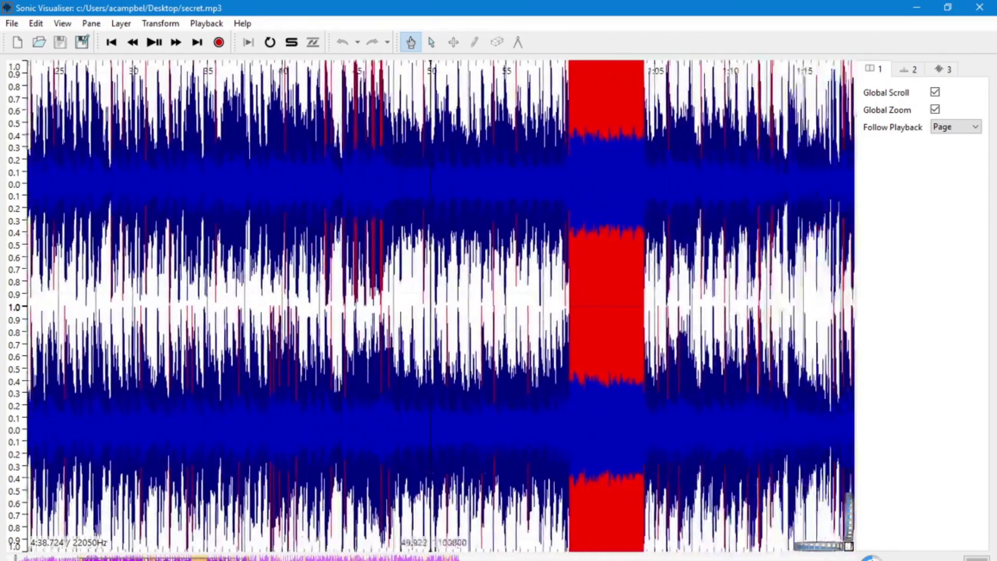
scroll(174, 413, "right", 3)
scroll(174, 413, "left", 5)
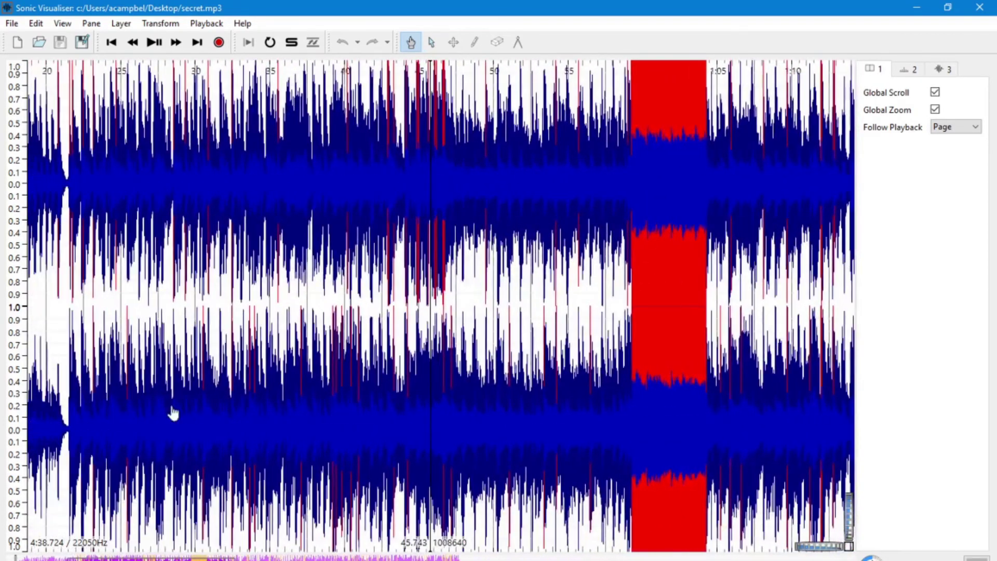
left_click(127, 24)
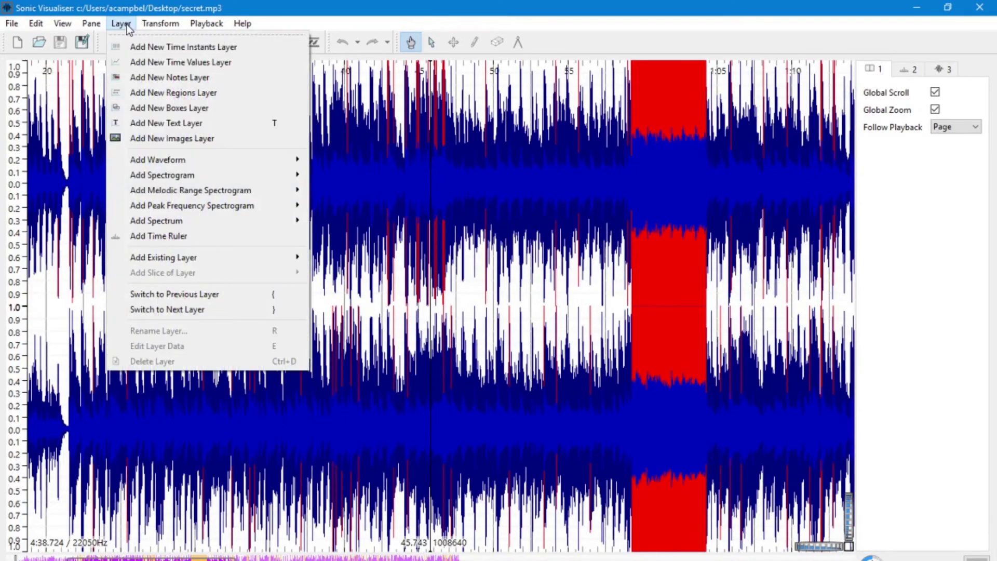
mouse_move(183, 177)
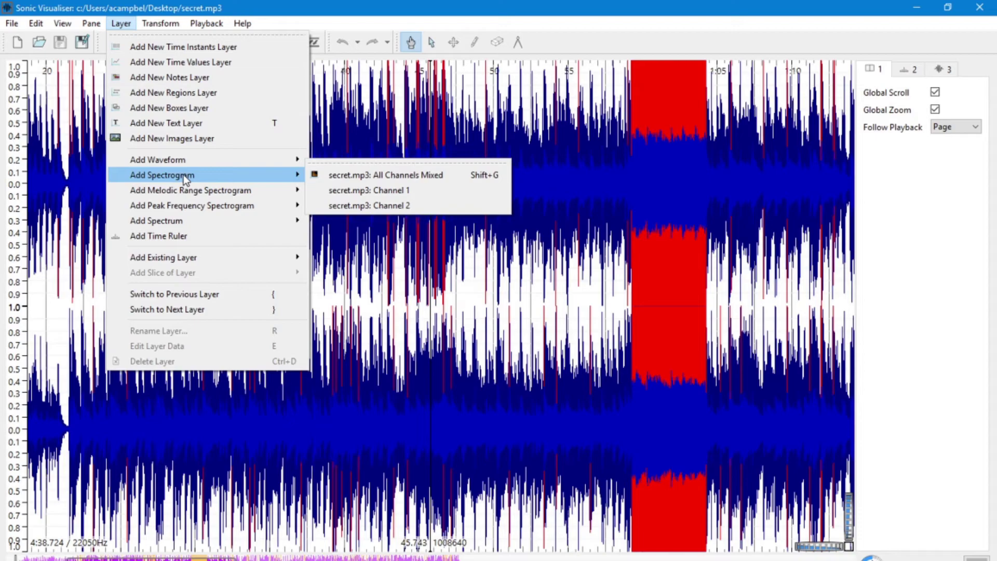
left_click(369, 177)
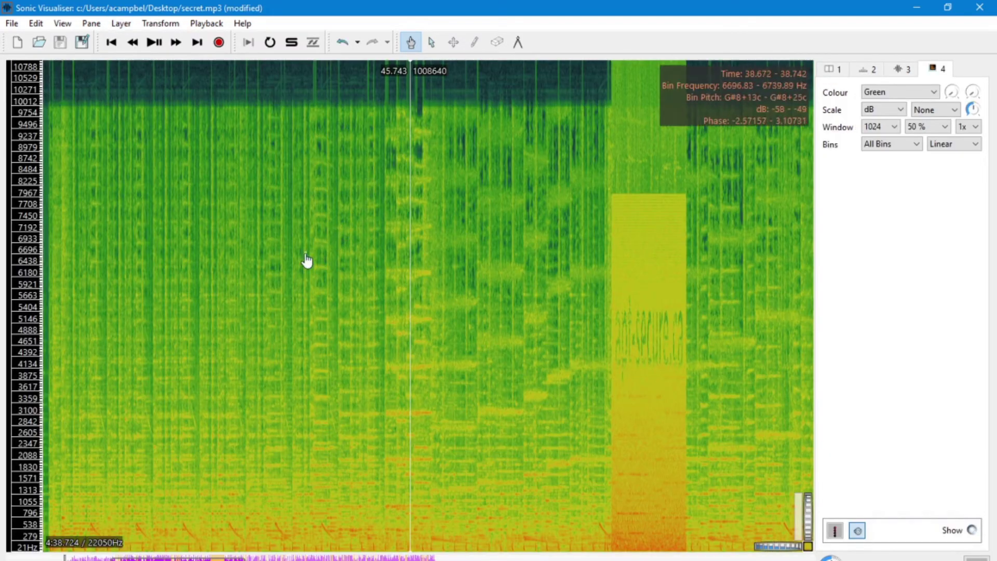
Pan the spectrogram to bring the bright yellow block near the playhead.
left_click_drag(293, 279, 187, 306)
left_click_drag(639, 280, 270, 324)
left_click_drag(330, 334, 554, 327)
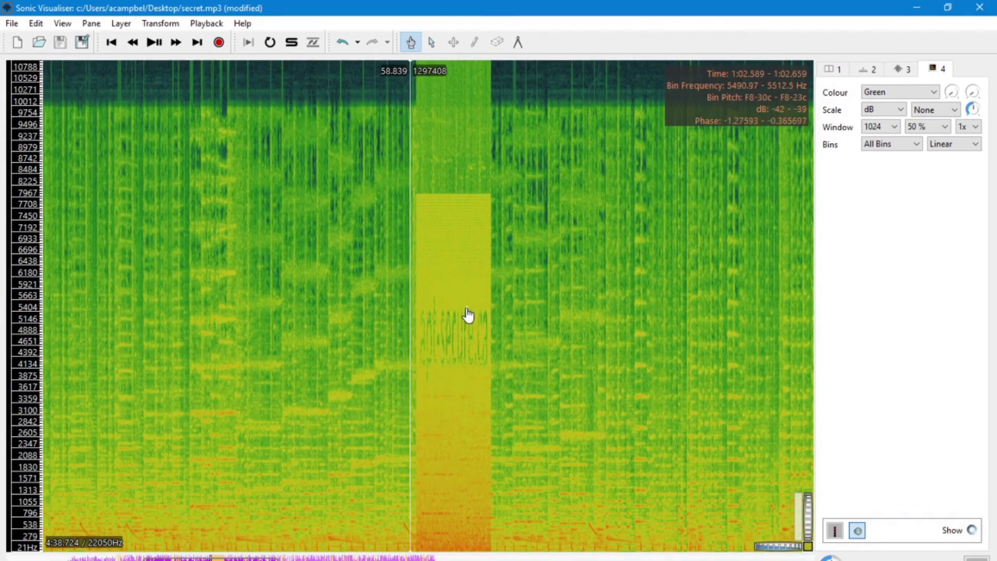
scroll(470, 317, "up", 2)
Zoom and pan so 'apt-secure.ca' sits centred and readable just after the one-minute mark.
scroll(483, 309, "up", 3)
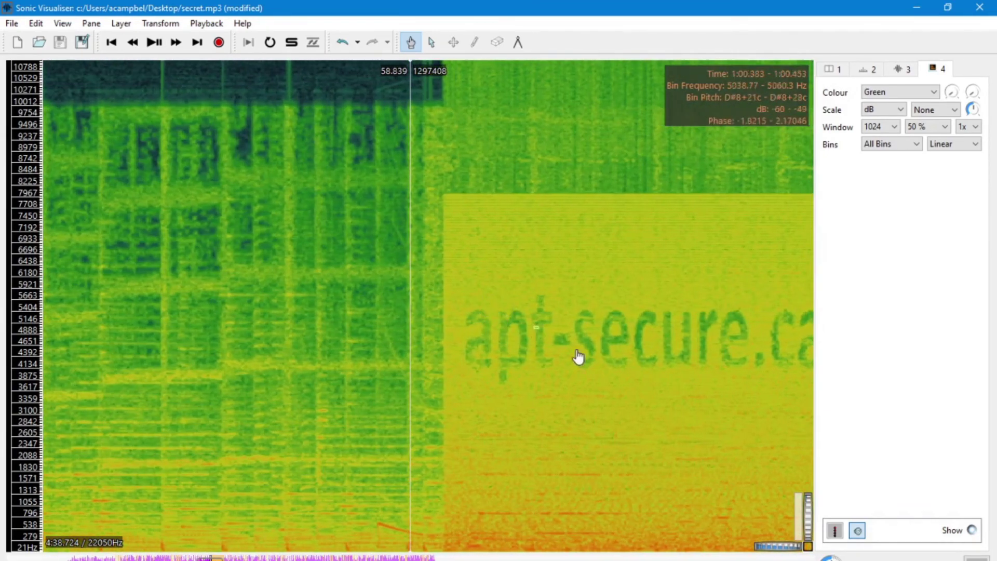
scroll(569, 386, "right", 2)
left_click_drag(570, 387, 399, 403)
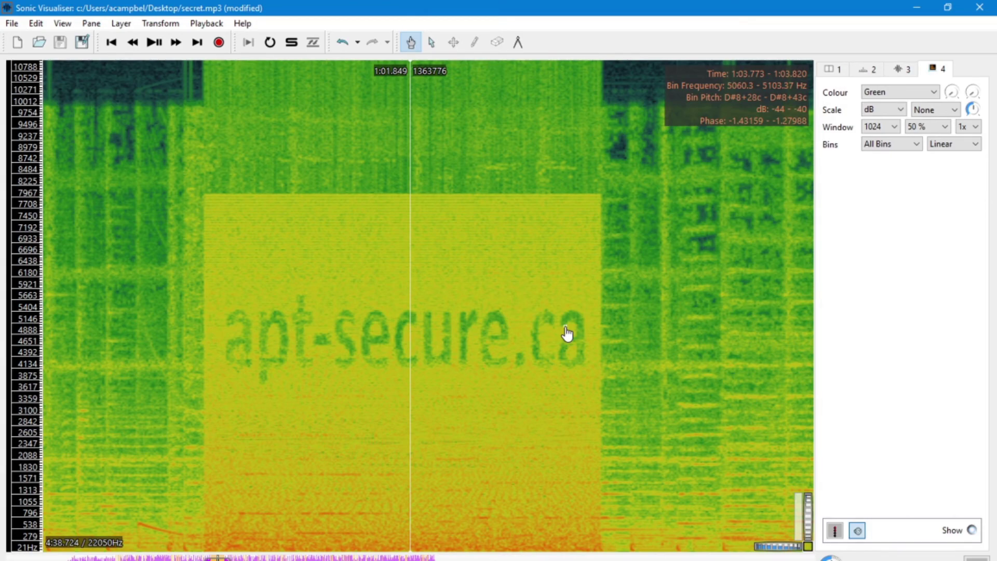
scroll(521, 267, "down", 3)
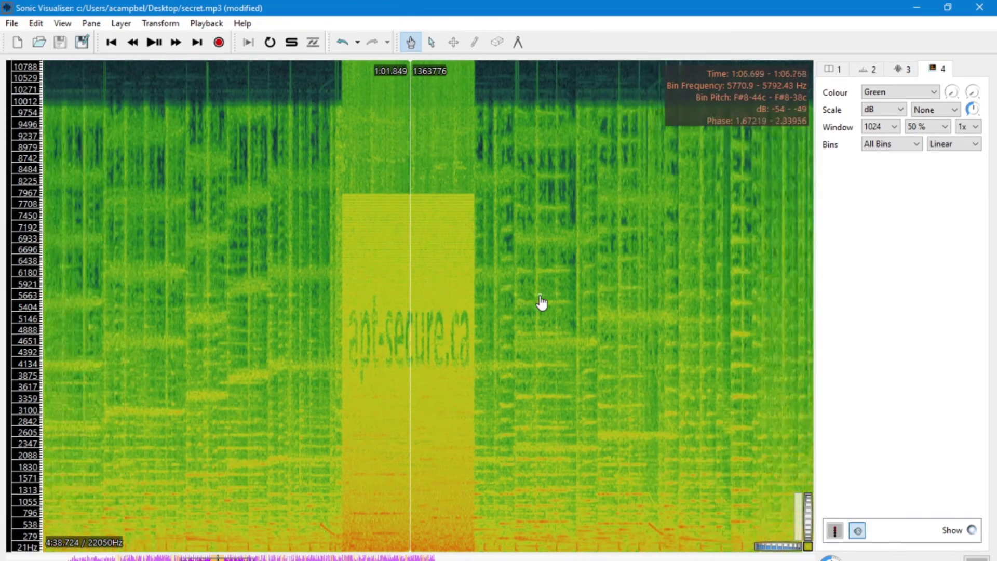
scroll(541, 303, "down", 1)
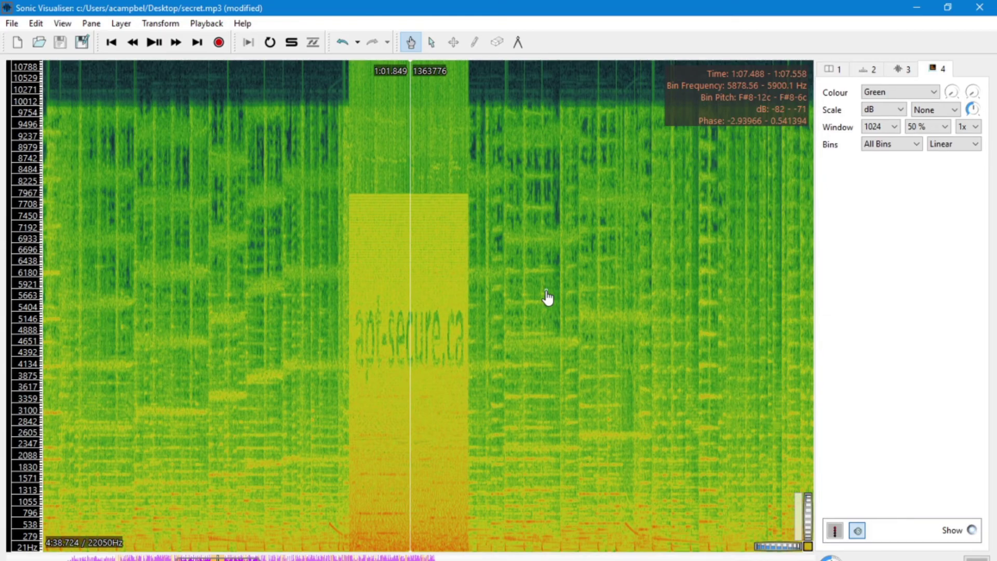
scroll(493, 299, "up", 4)
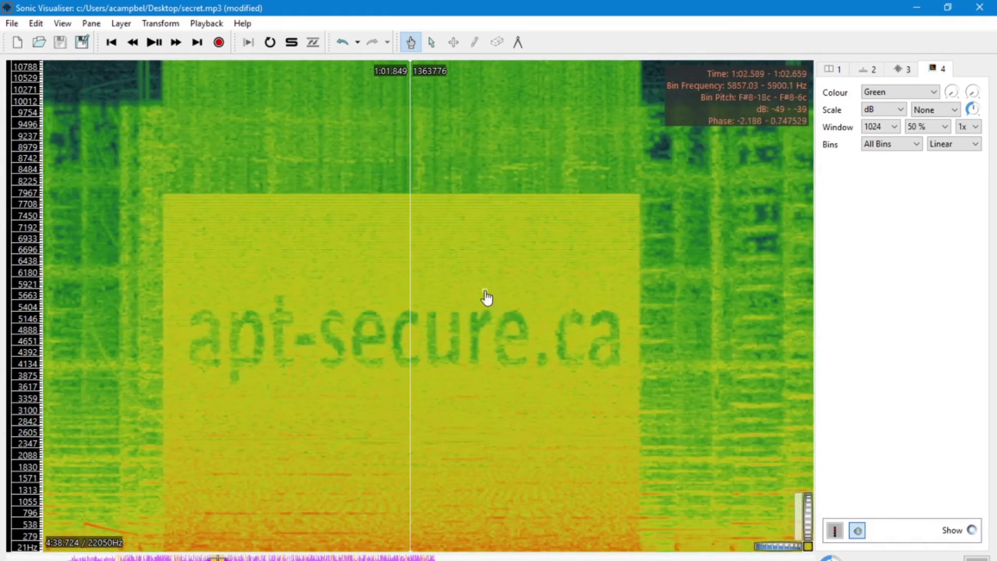